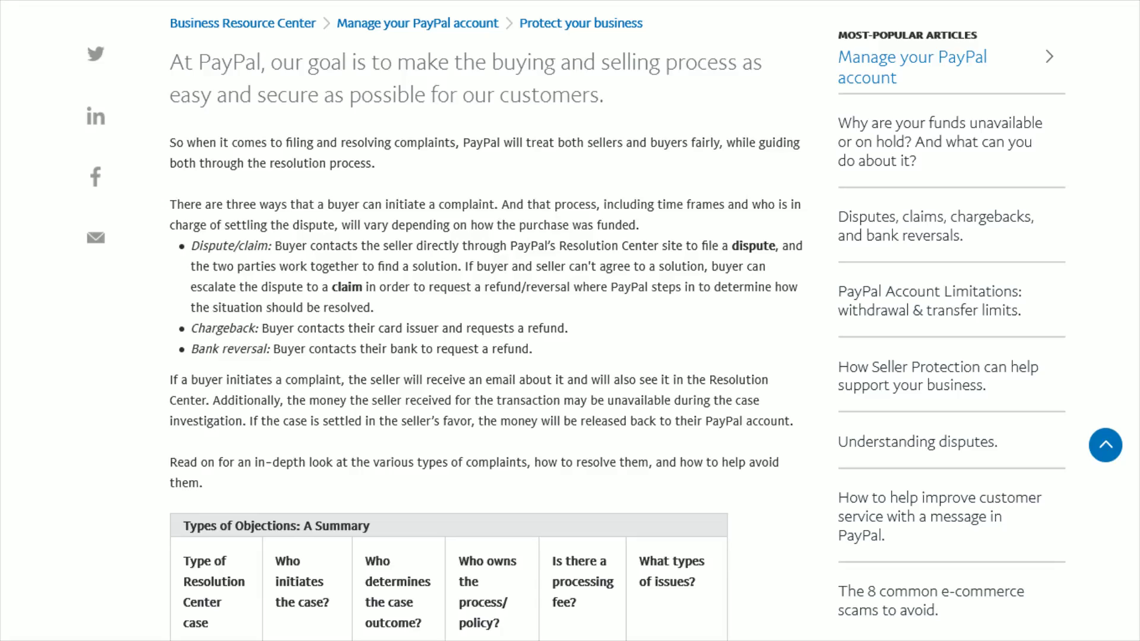
Step: Highlight the Dispute/claim, Chargeback and Bank reversal terms in the buyer complaint-types article
drag(192, 250, 272, 253)
click(208, 246)
drag(191, 246, 272, 245)
click(216, 329)
drag(191, 328, 256, 328)
drag(192, 349, 271, 348)
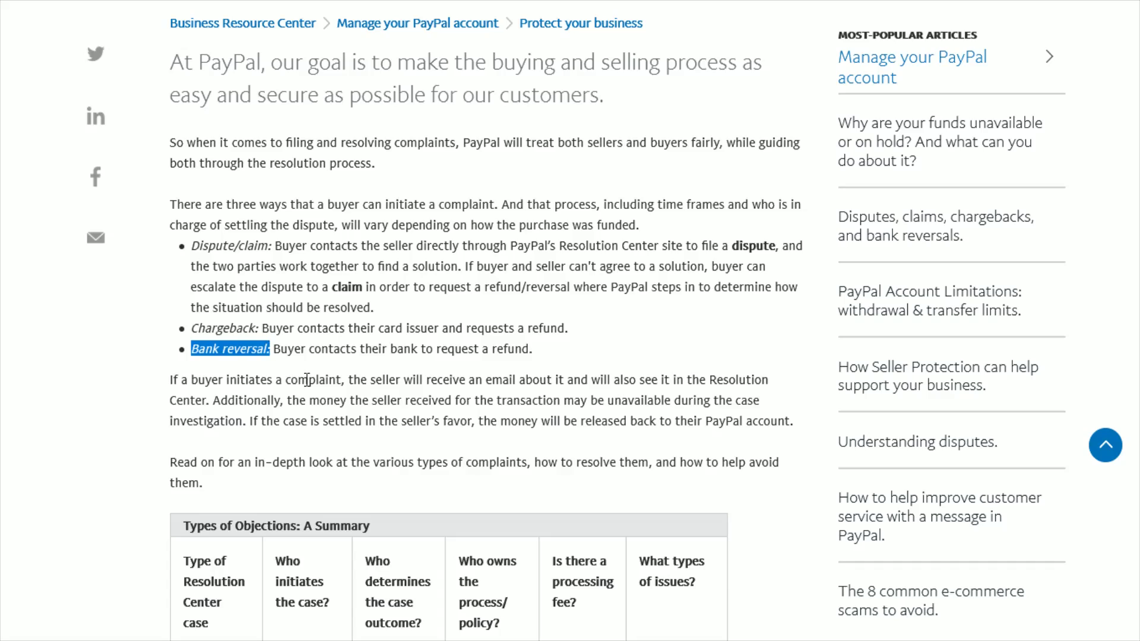
drag(192, 246, 269, 244)
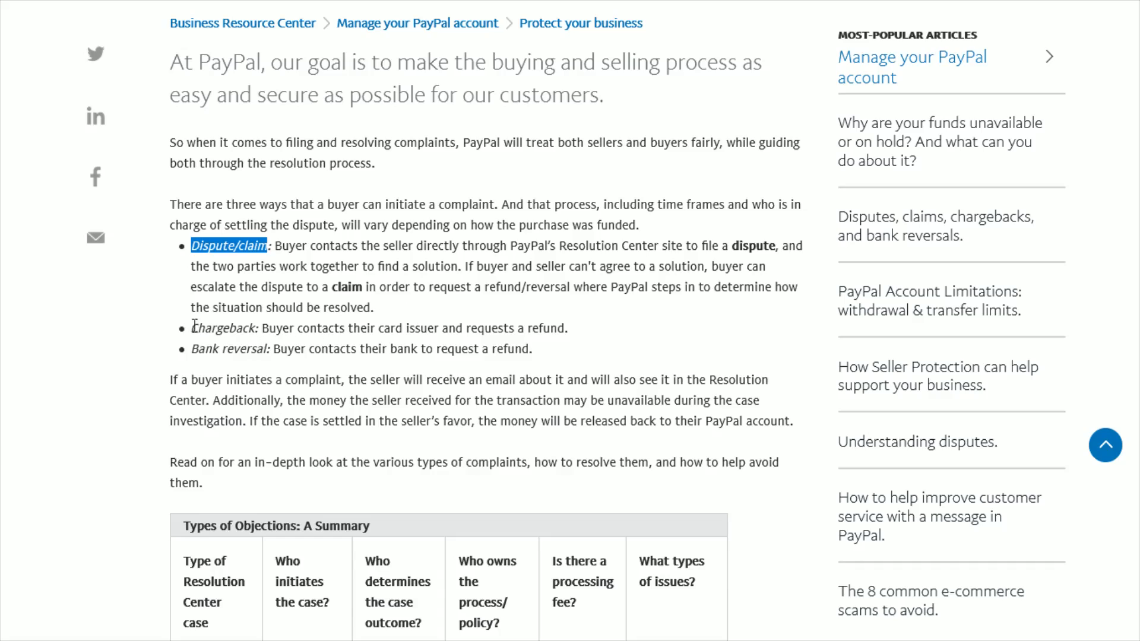
drag(191, 327, 262, 328)
click(328, 334)
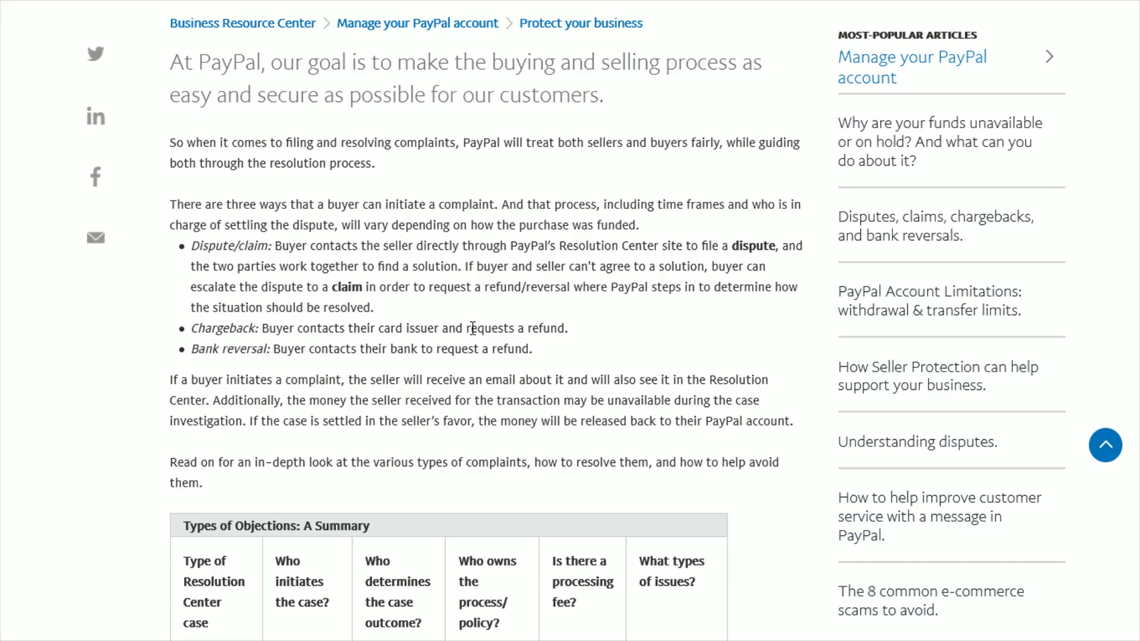
Step: Highlight the Chargeback 'requests a refund' note and Bank reversal description, then each term again
drag(466, 328, 568, 331)
click(529, 348)
drag(273, 349, 534, 352)
click(258, 337)
click(378, 329)
drag(192, 328, 261, 328)
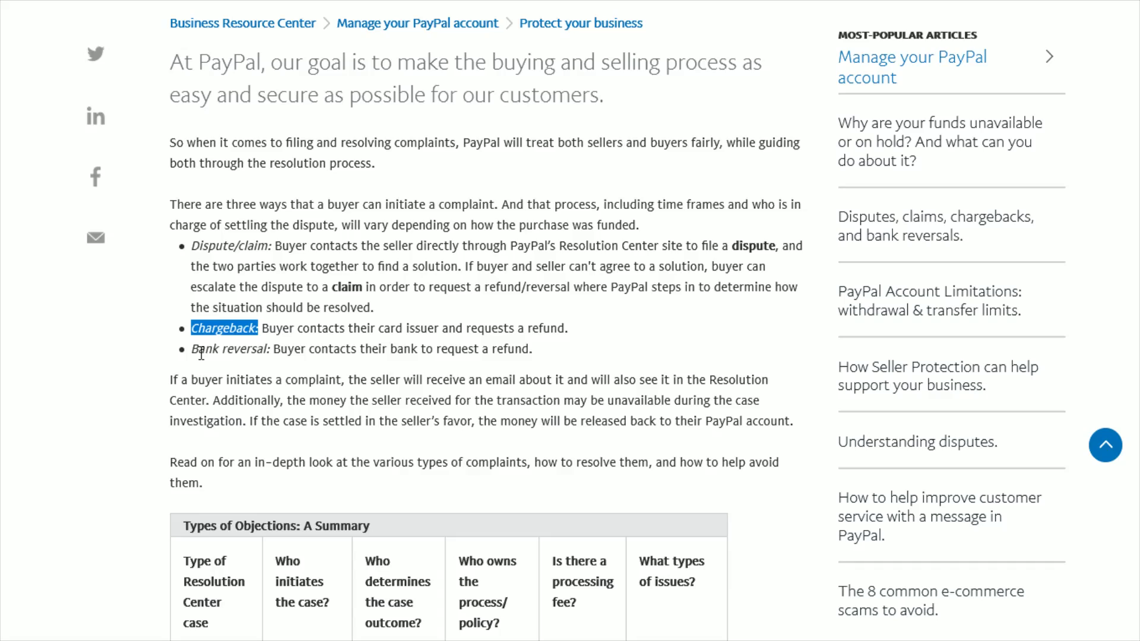
drag(191, 350, 269, 349)
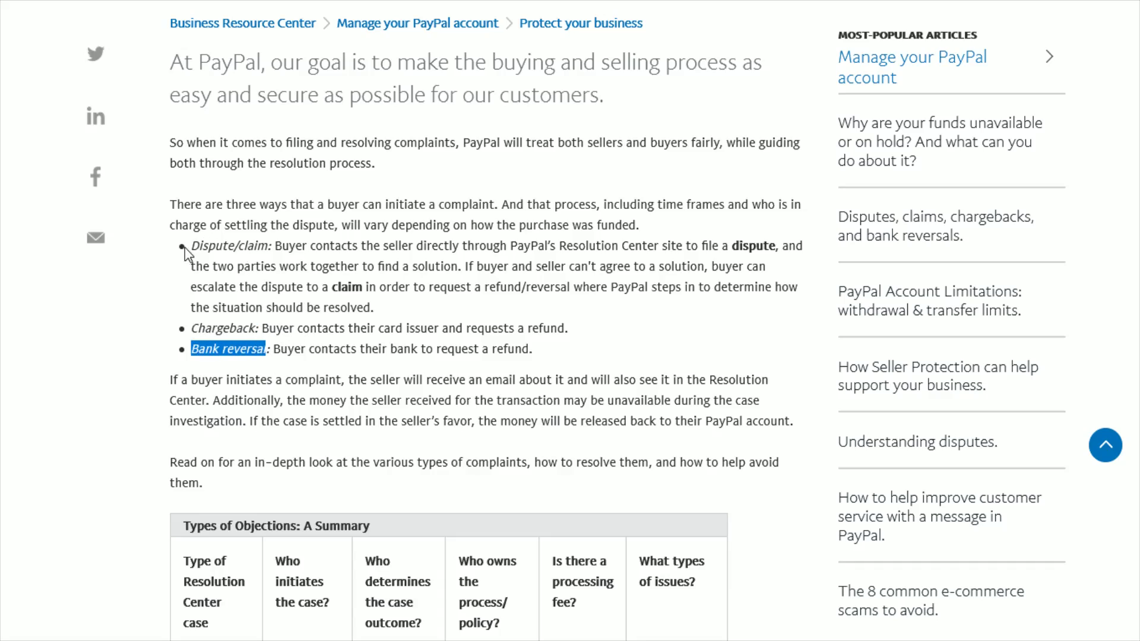
drag(191, 246, 269, 246)
click(271, 259)
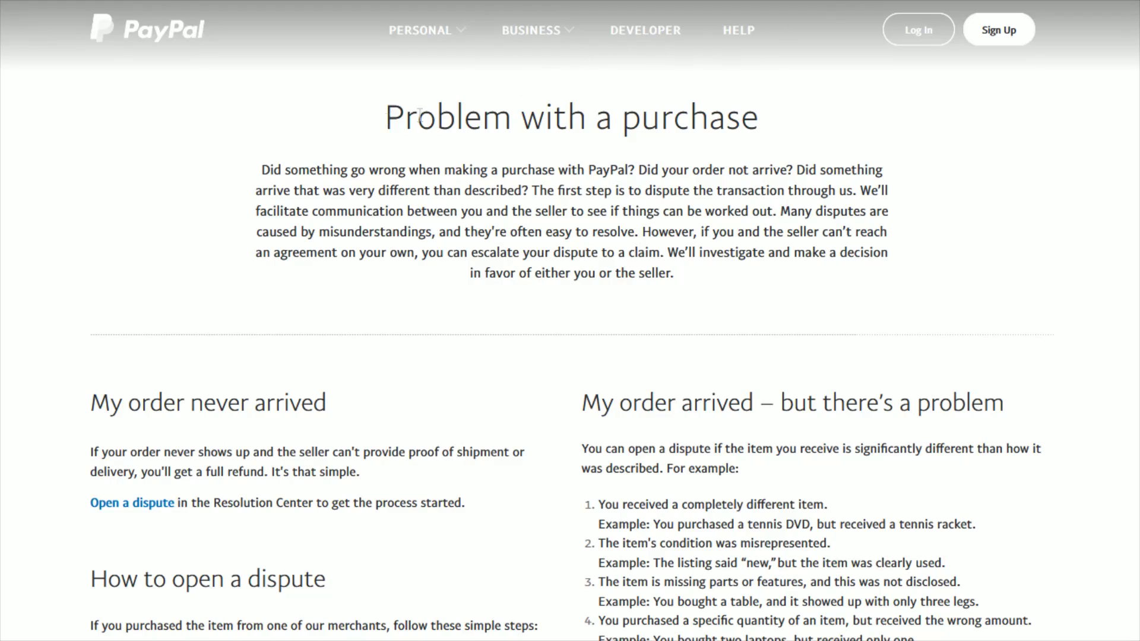
Step: Highlight the Problem with a purchase, My order never arrived and arrived-with-problems headings while scrolling
drag(386, 117, 760, 123)
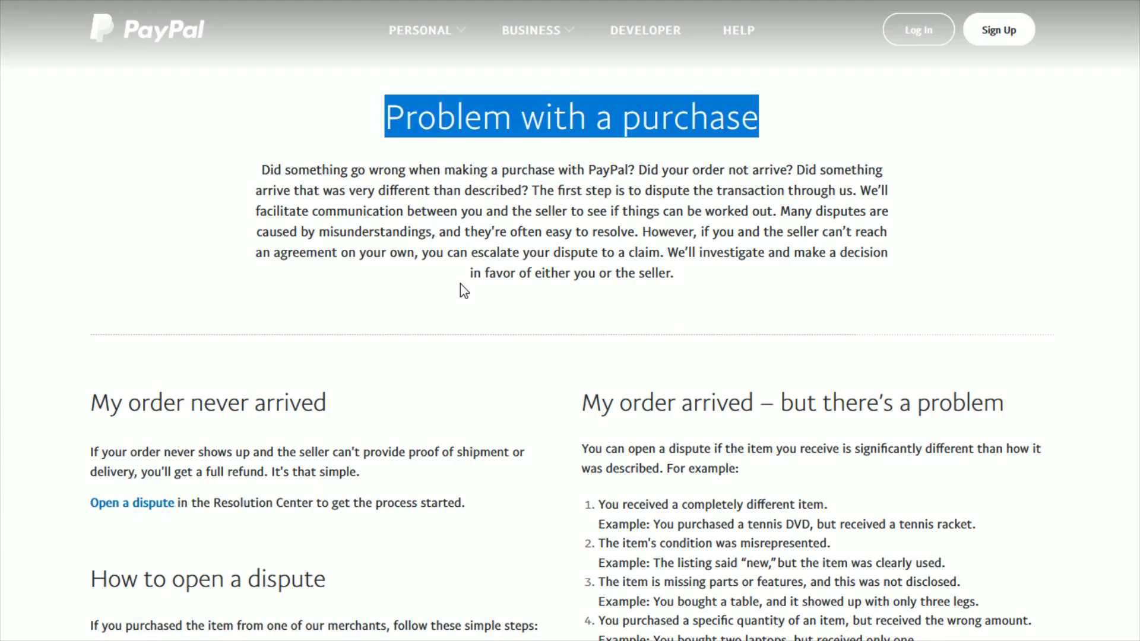
scroll(457, 285, down, 2)
scroll(451, 294, down, 2)
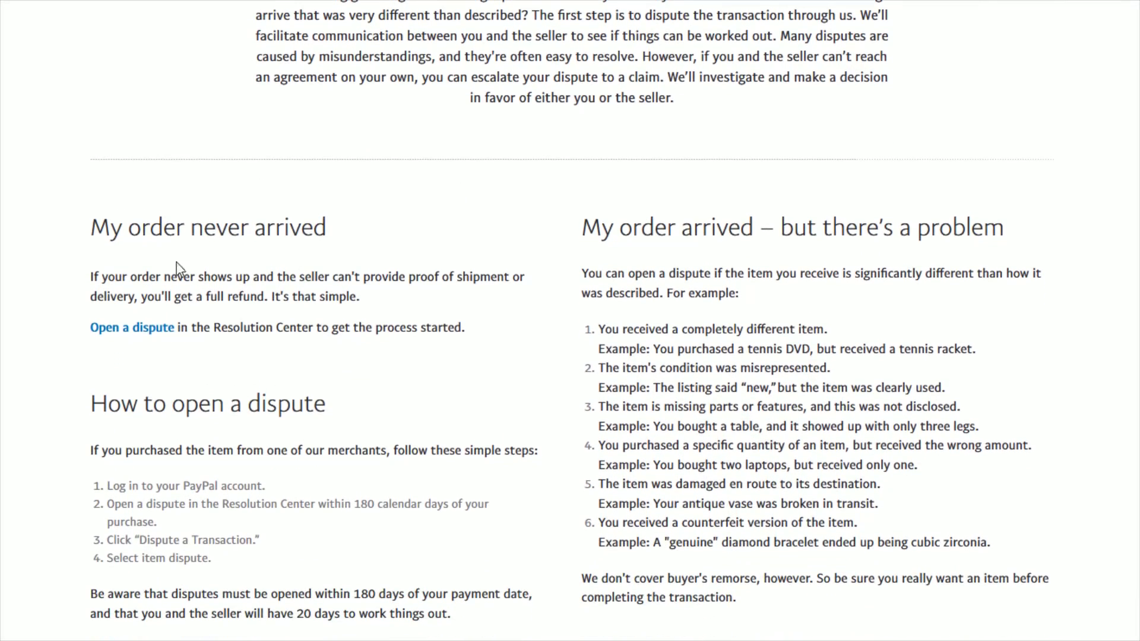
drag(94, 231, 328, 231)
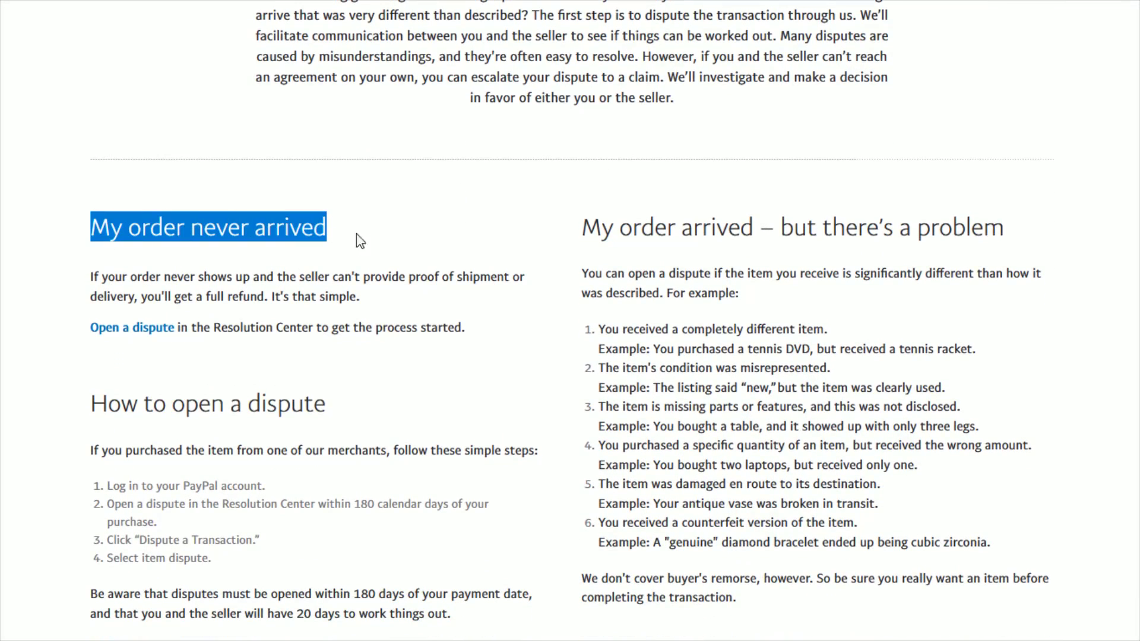
click(604, 225)
drag(585, 228, 1013, 237)
click(526, 289)
scroll(621, 331, down, 4)
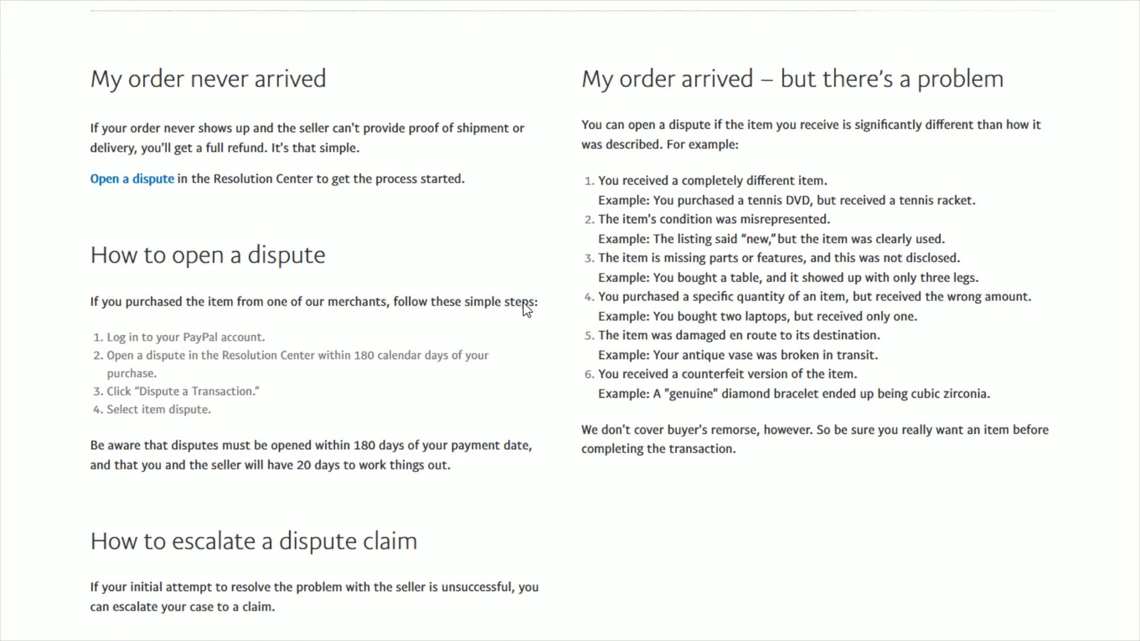
scroll(521, 308, up, 6)
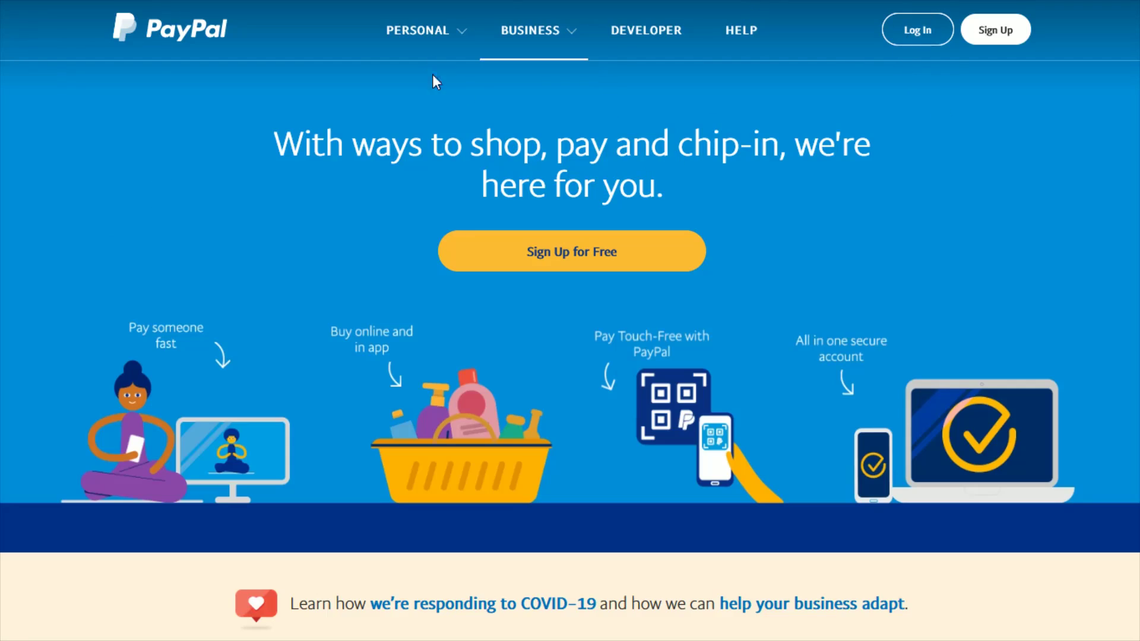
Step: Log in, then open the Resolution Center from the More menu on the Summary dashboard
click(918, 31)
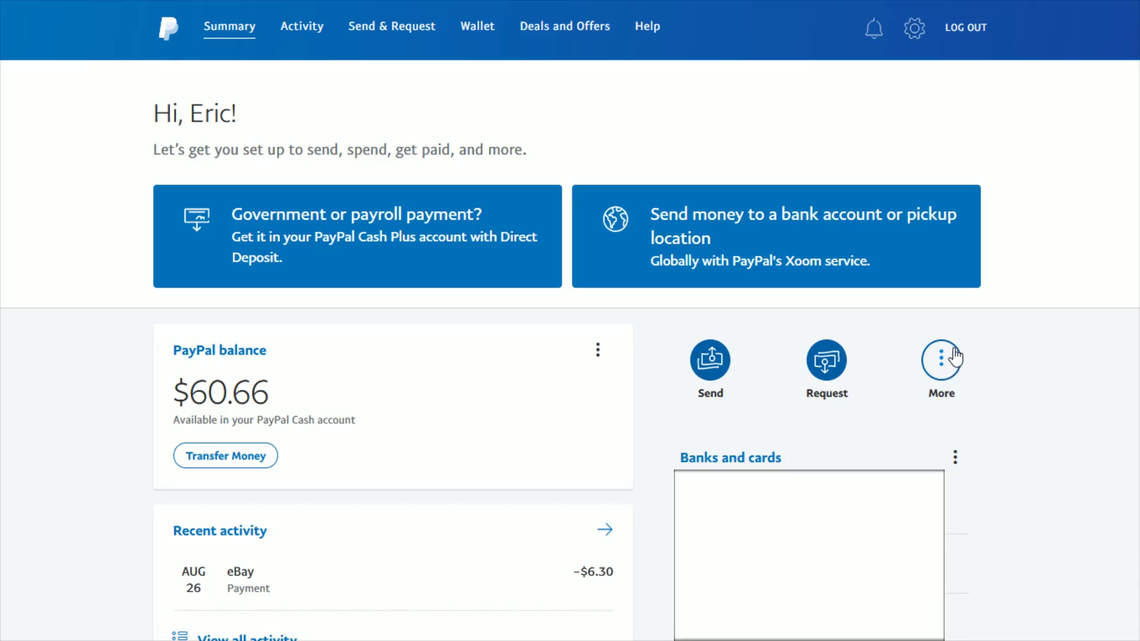
click(942, 387)
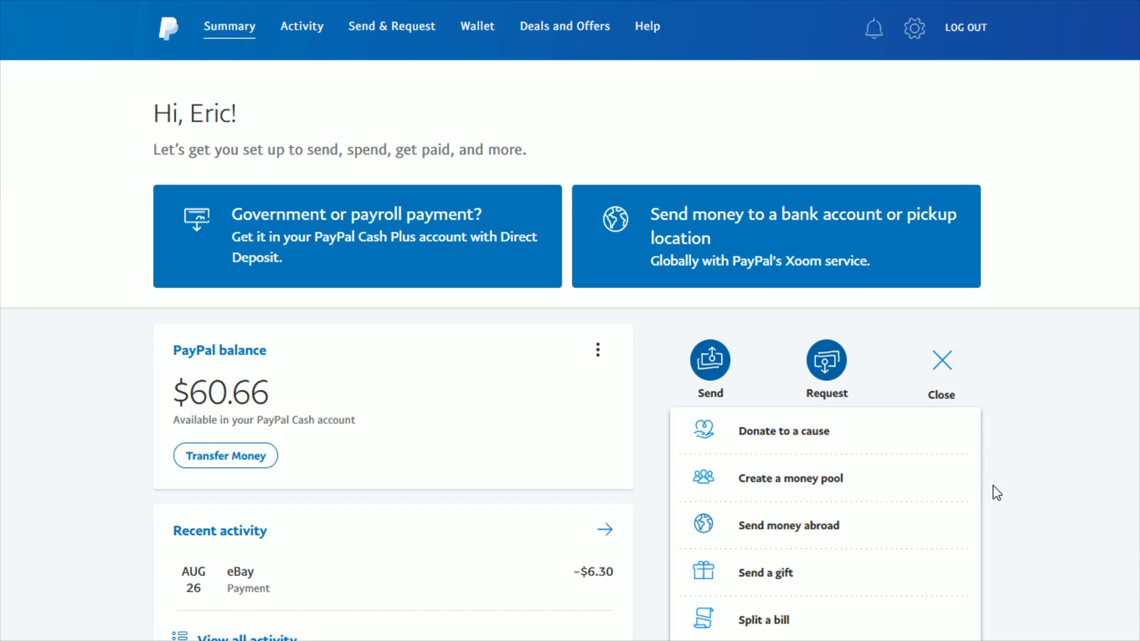
scroll(820, 428, down, 3)
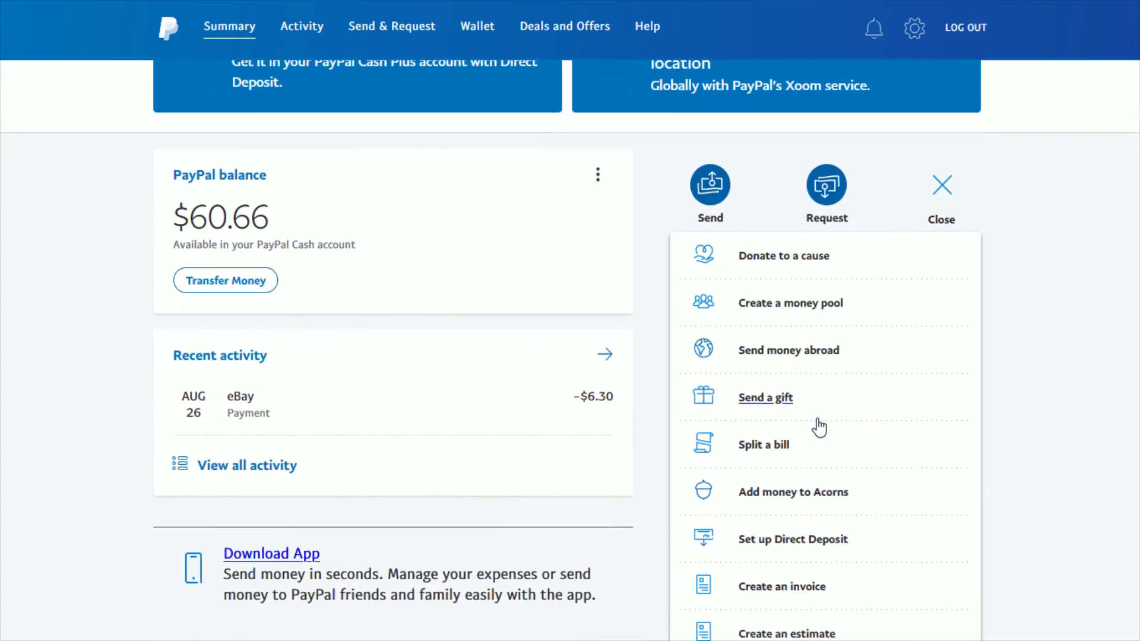
scroll(820, 427, down, 2)
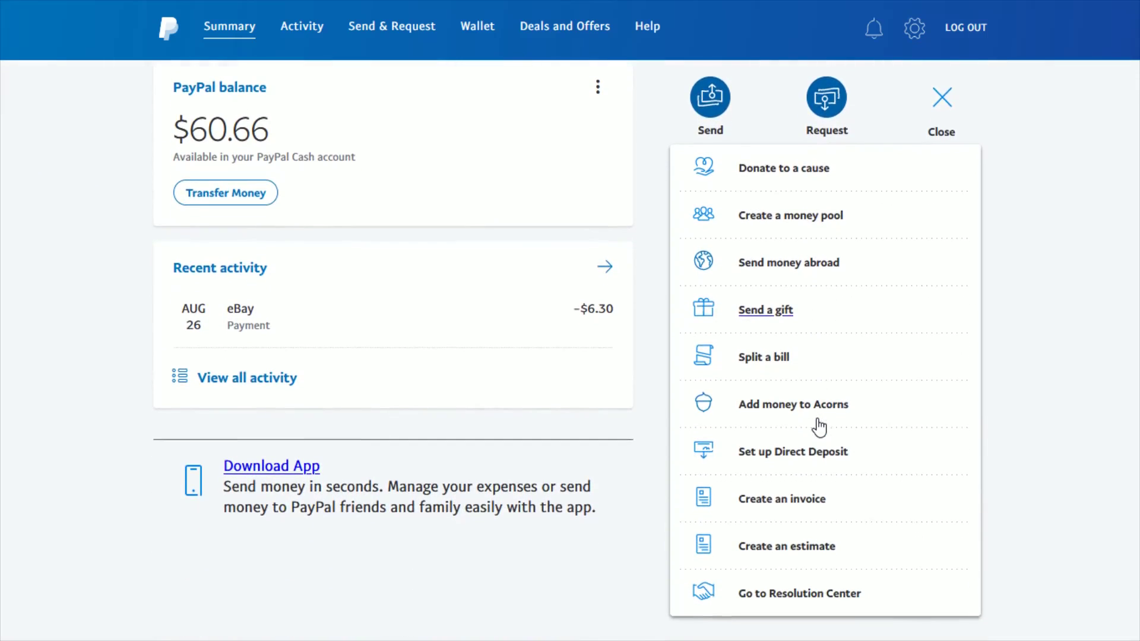
click(820, 604)
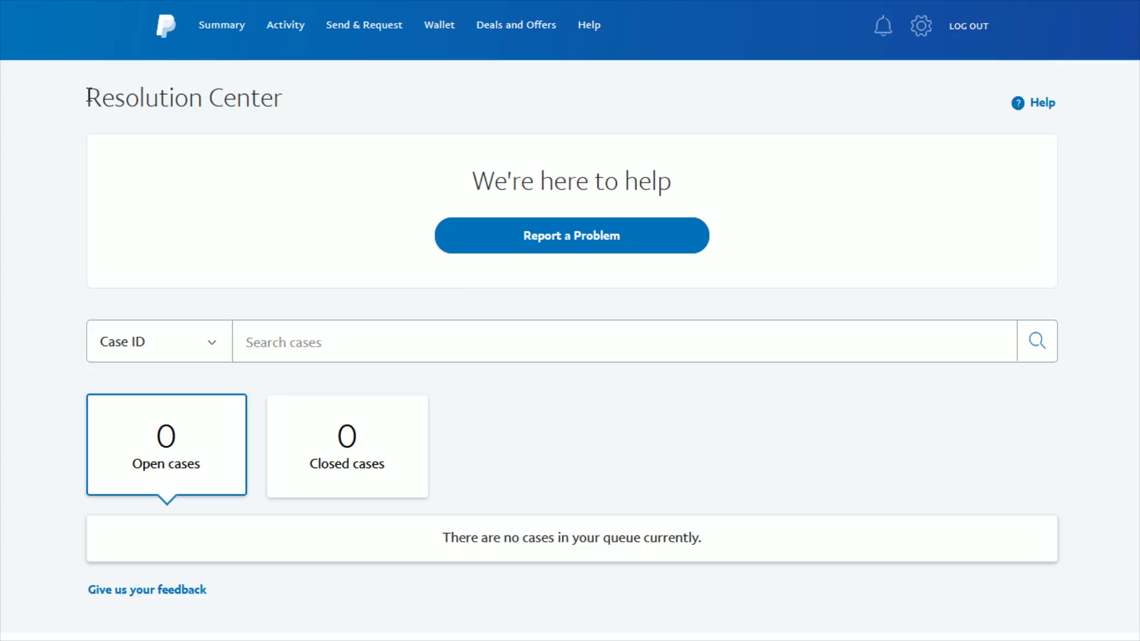
Step: Point out the Resolution Center title and case search field, then choose Report a Problem
drag(86, 96, 305, 99)
click(376, 114)
click(610, 356)
click(557, 250)
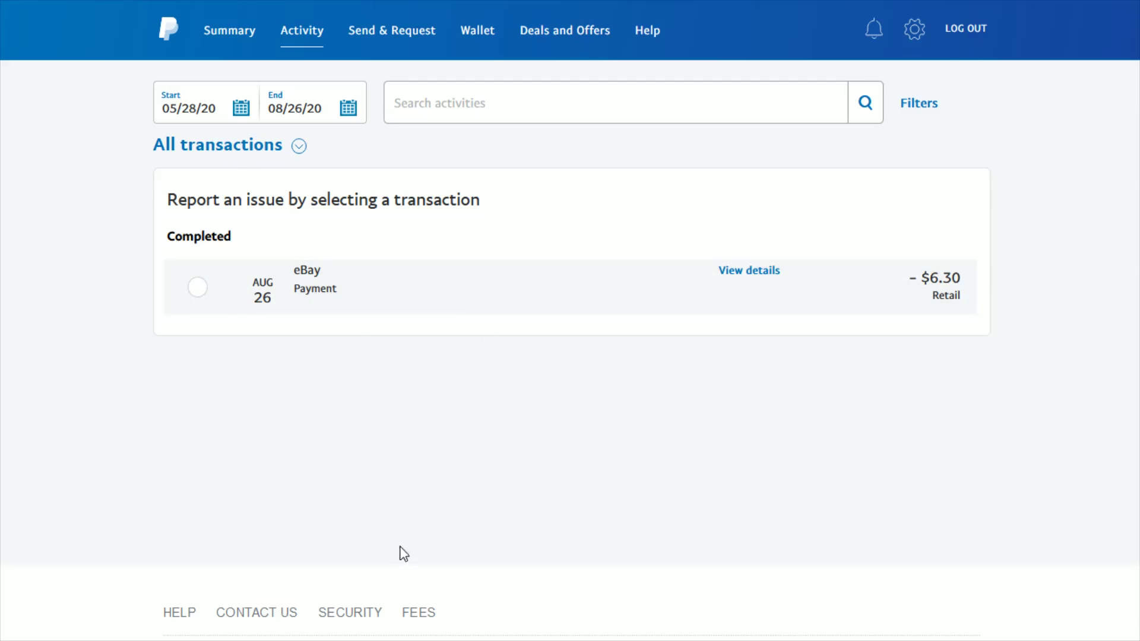
Step: Select the Aug 26 $6.30 eBay payment and continue to report a problem on it
click(199, 290)
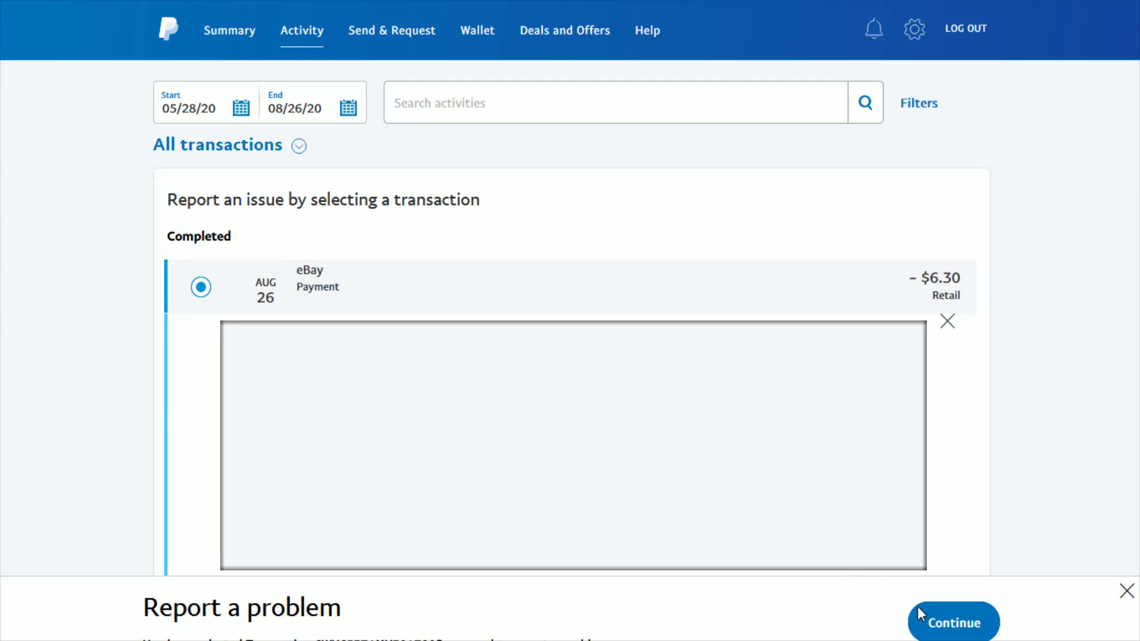
drag(148, 611, 343, 607)
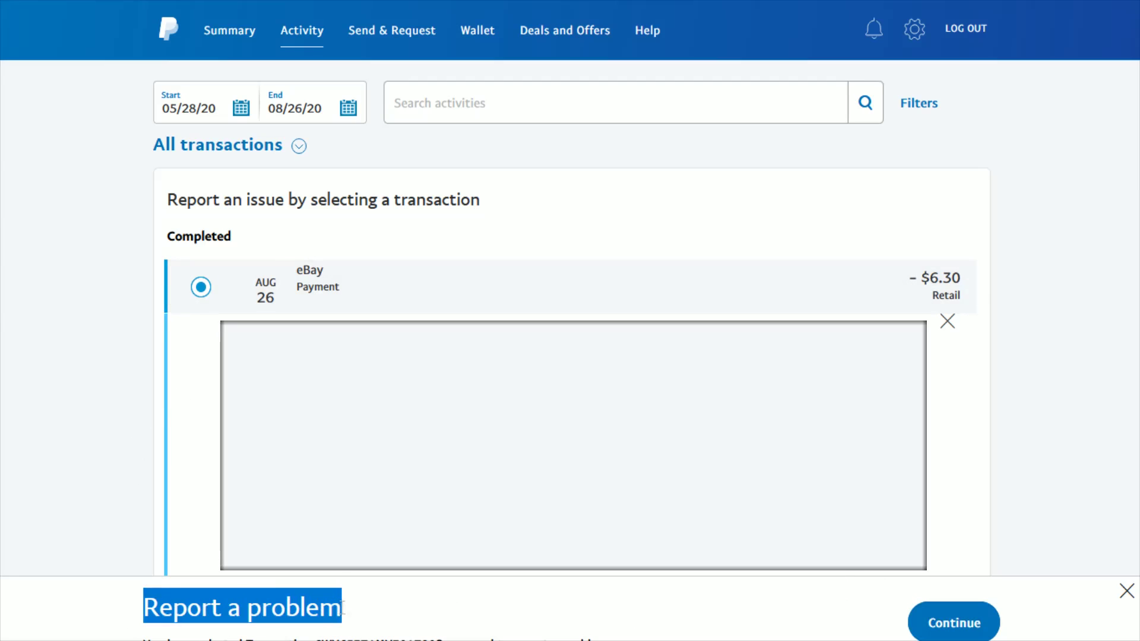
click(941, 619)
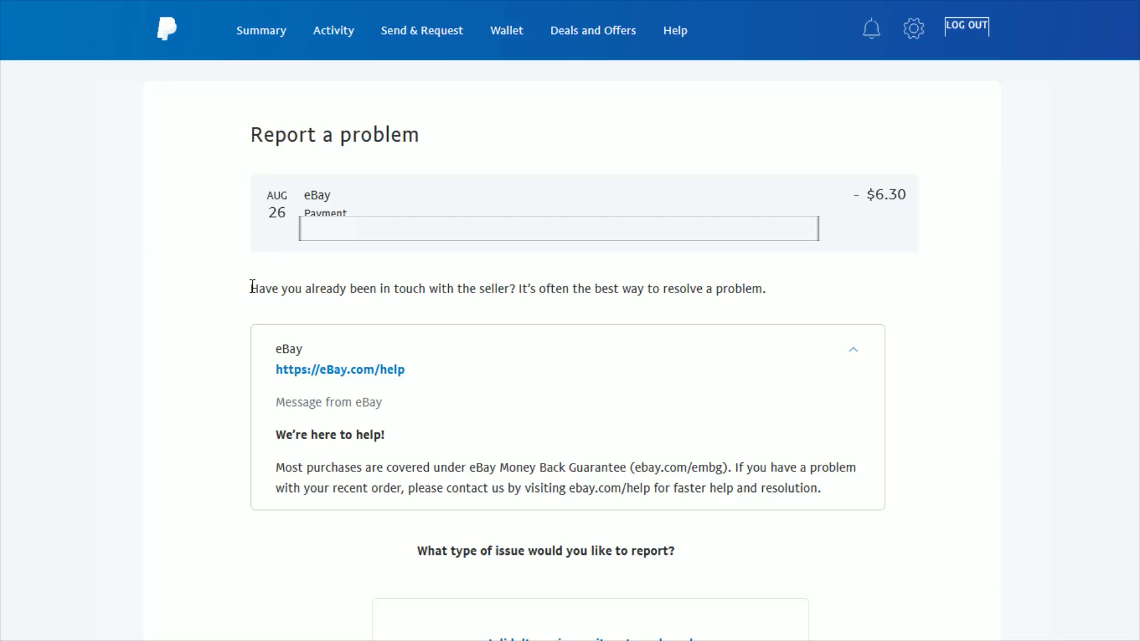
drag(250, 289, 779, 298)
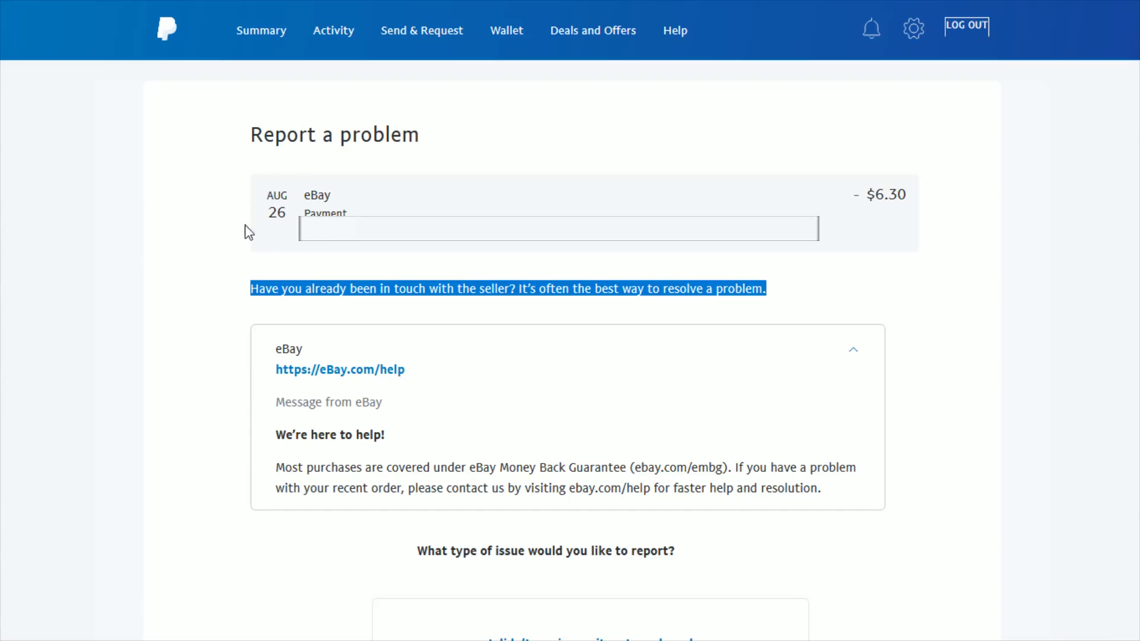
scroll(238, 386, down, 6)
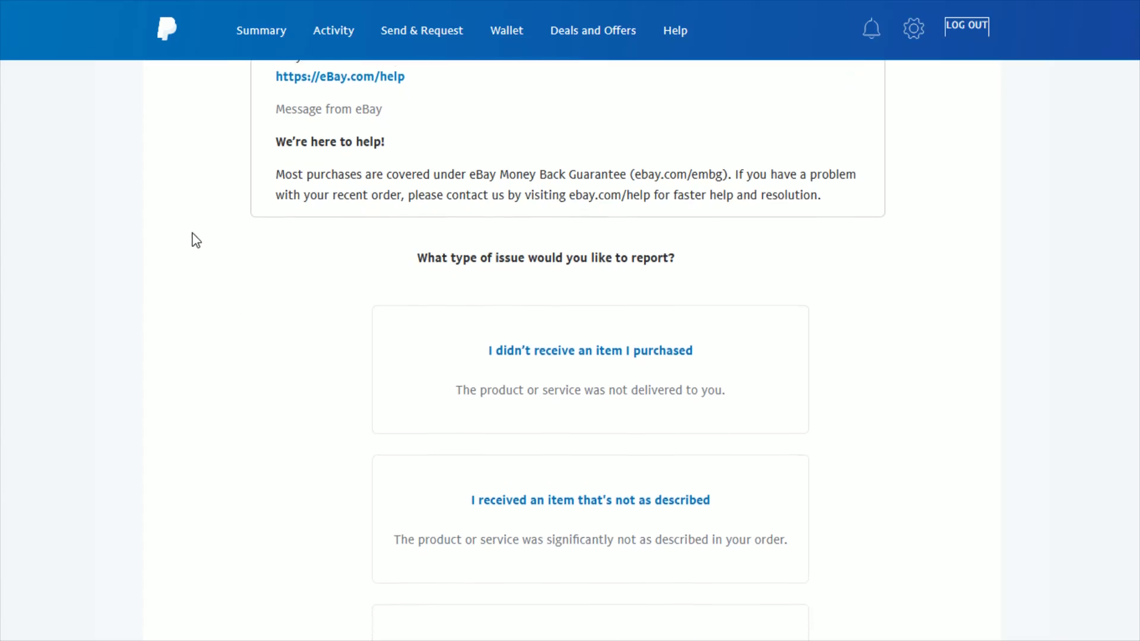
scroll(183, 233, down, 1)
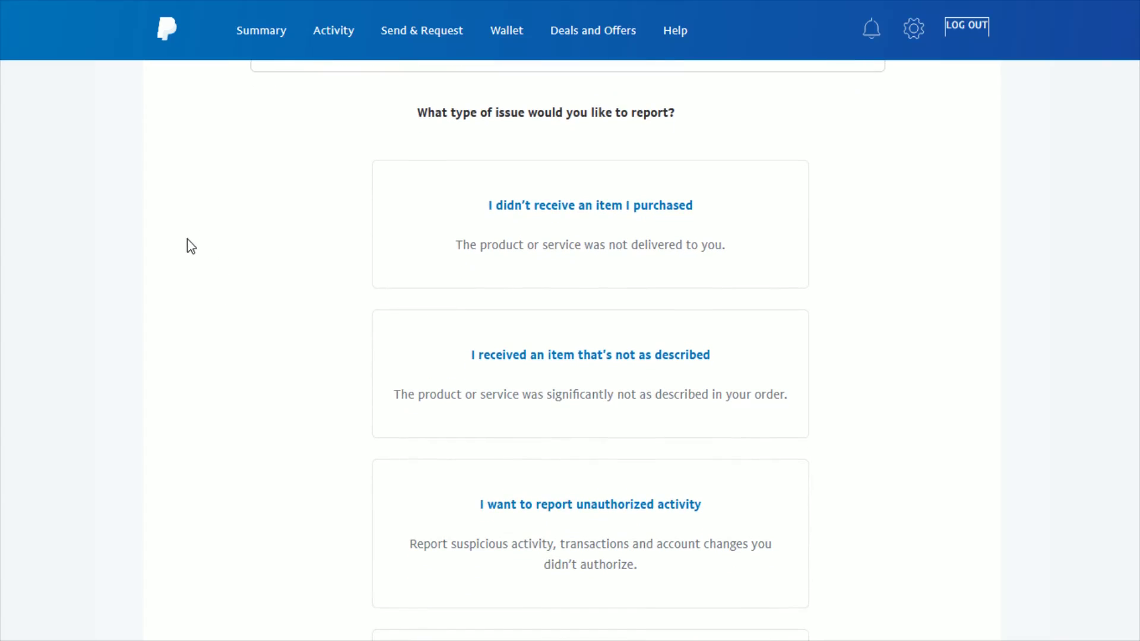
click(591, 224)
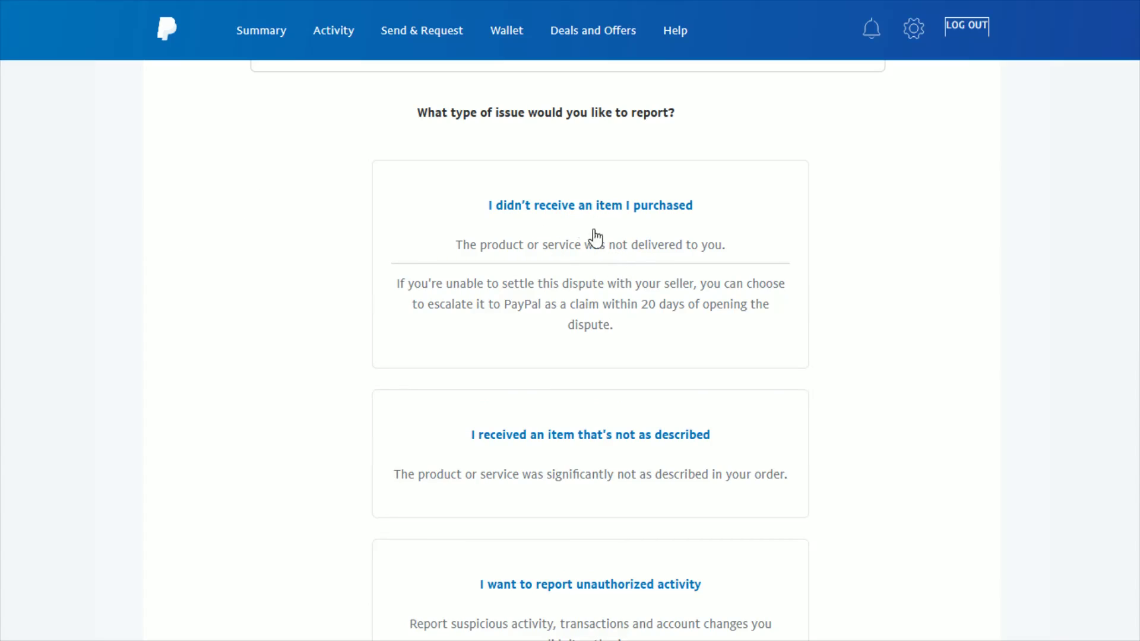
scroll(261, 275, down, 1)
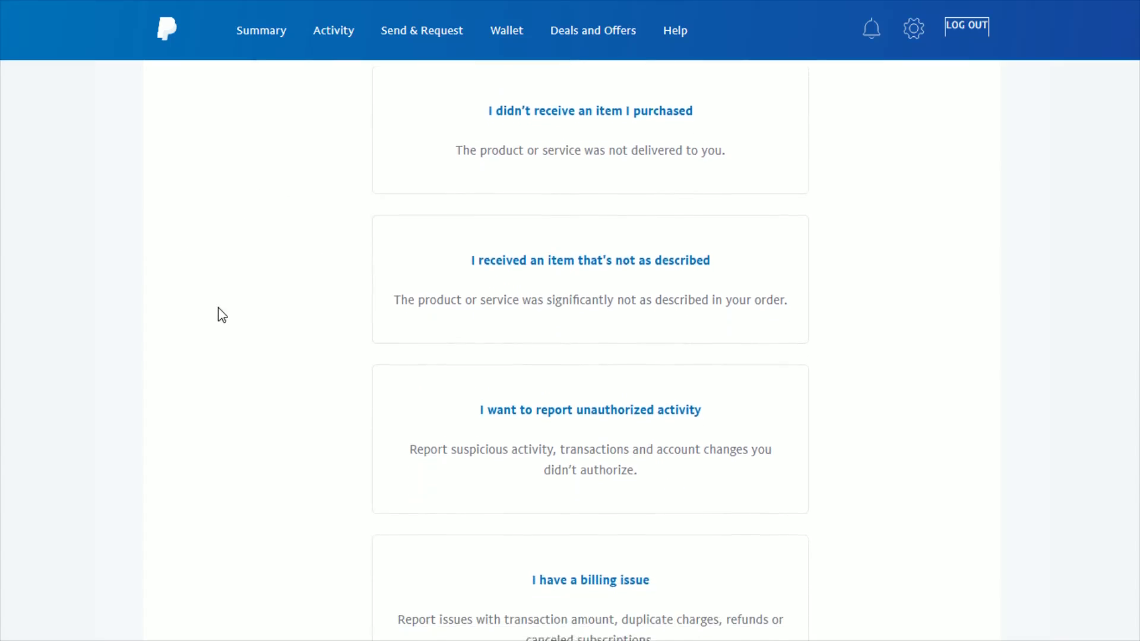
scroll(222, 314, down, 2)
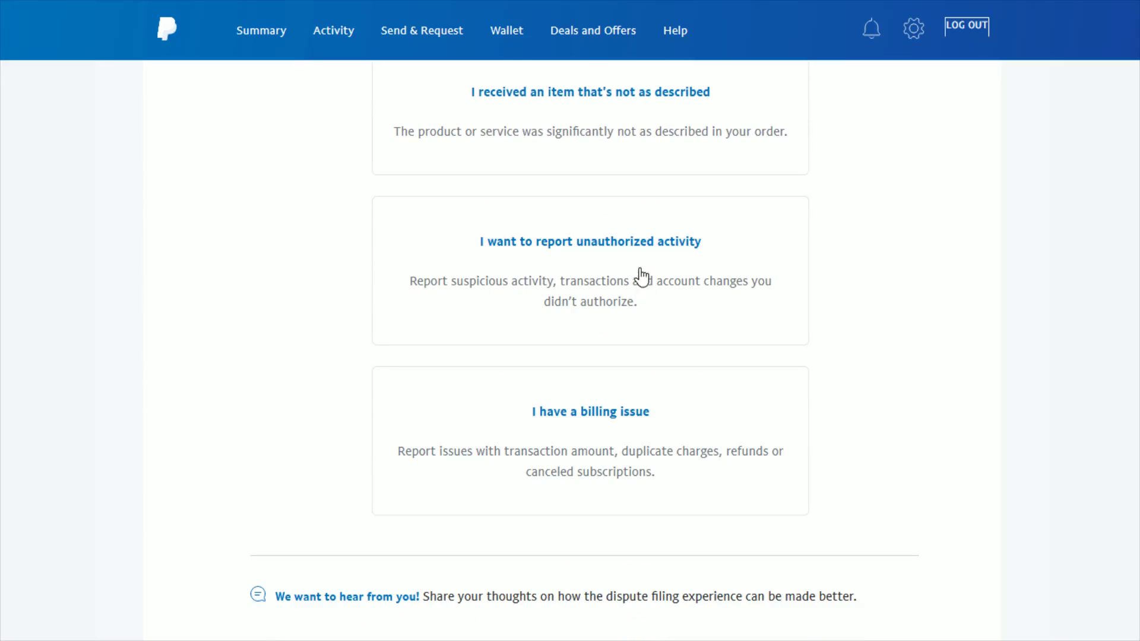
scroll(305, 346, down, 1)
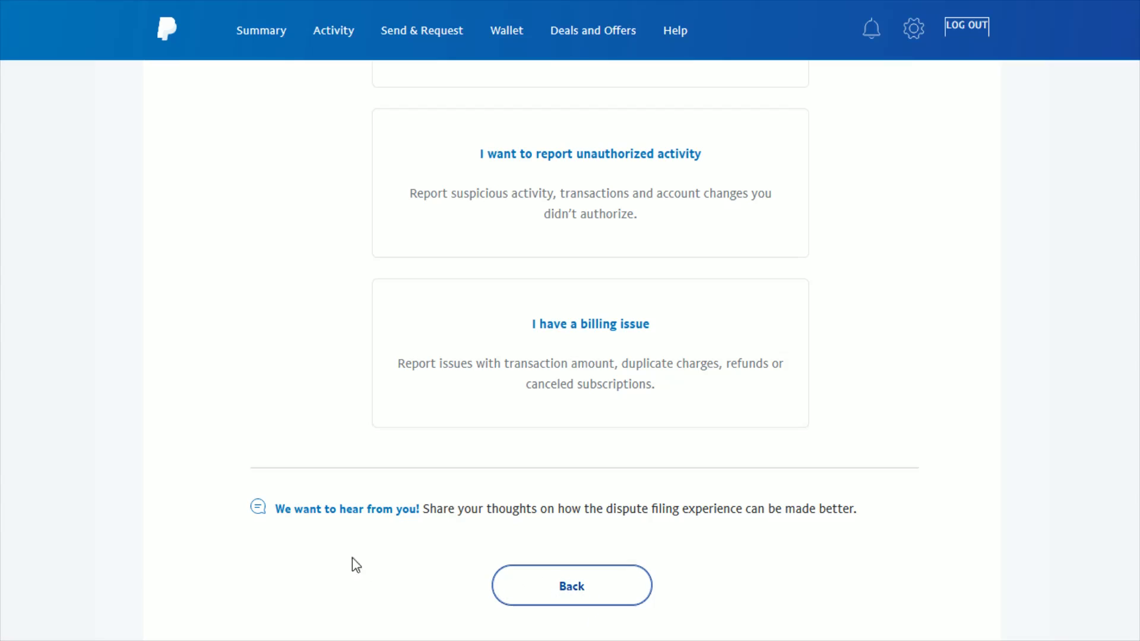
scroll(586, 532, up, 3)
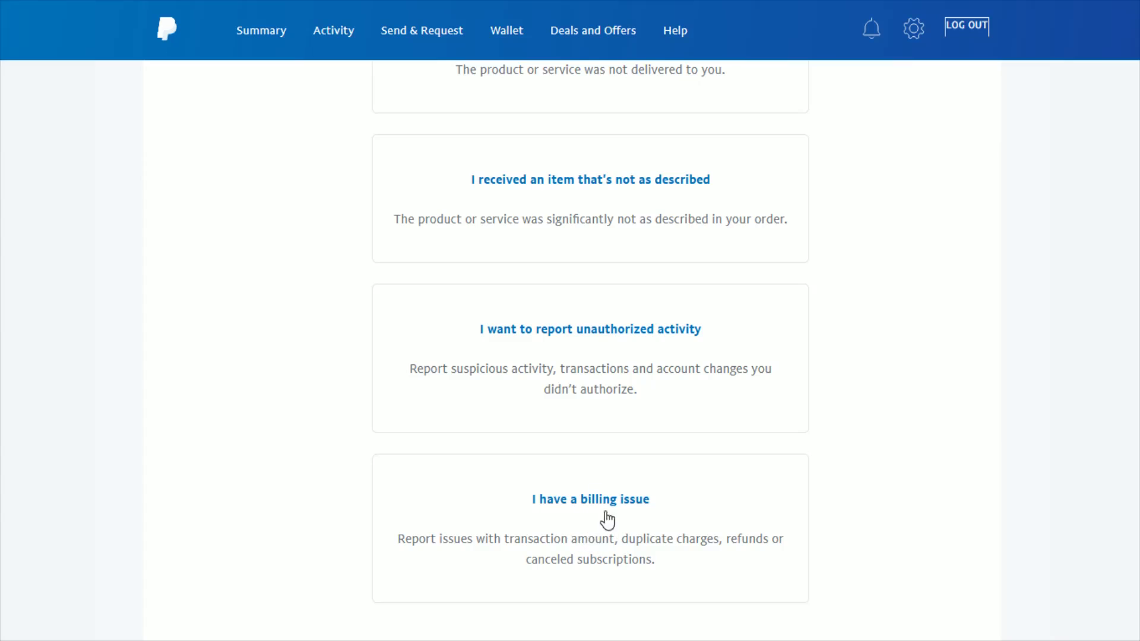
Step: Report a billing issue of type 'Paid another way'
click(599, 526)
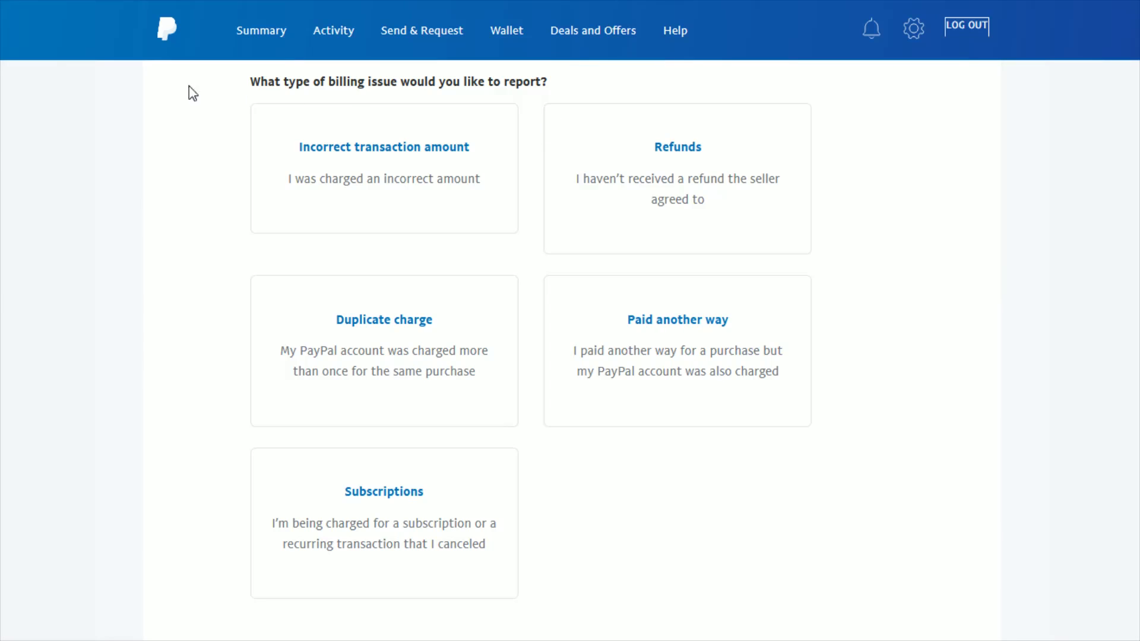
click(652, 376)
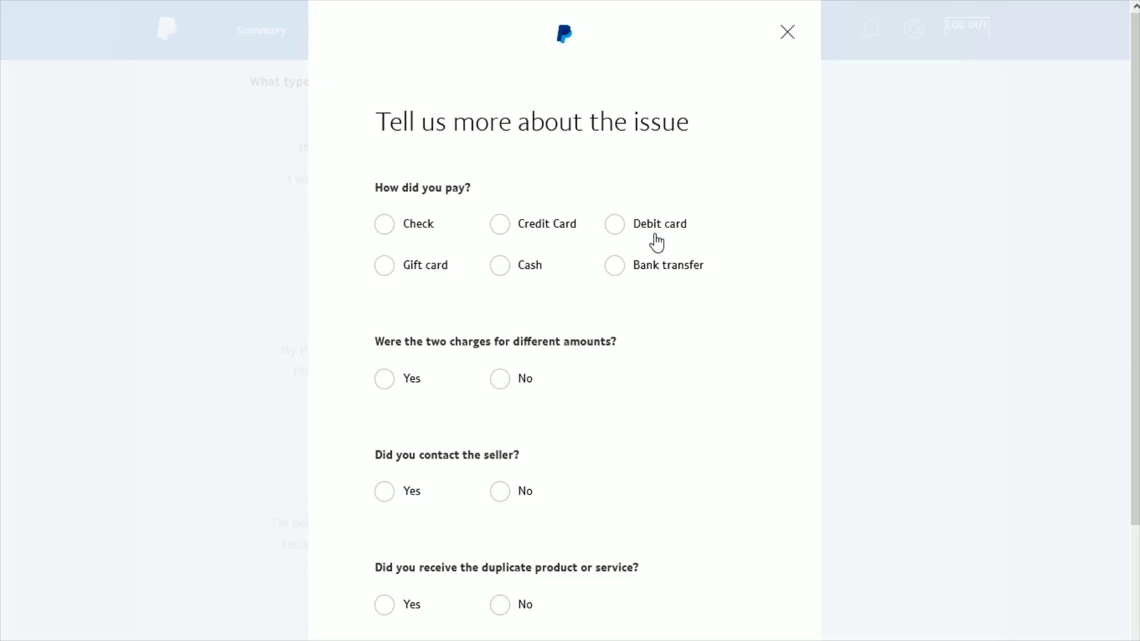
Step: Scroll down through the 'Tell us more about the issue' form
scroll(615, 247, down, 3)
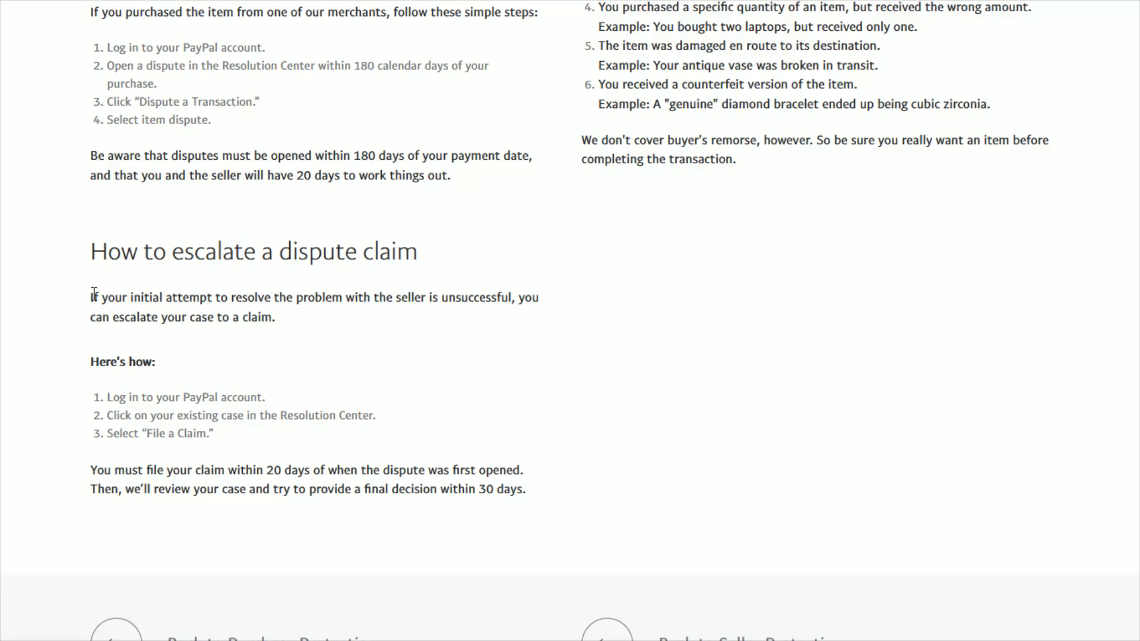
Step: Highlight the escalation steps: escalating to a claim, opening the case, File a Claim, 20- and 30-day deadlines
drag(95, 297, 297, 316)
click(297, 317)
drag(109, 415, 378, 416)
click(384, 426)
drag(138, 434, 214, 434)
click(268, 444)
drag(103, 471, 525, 472)
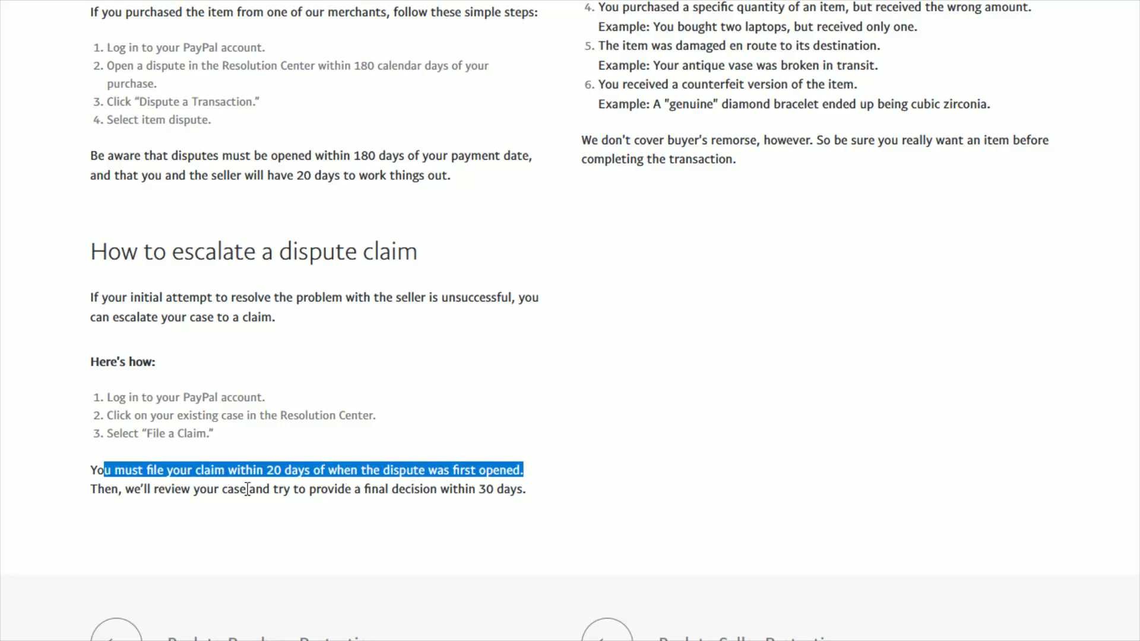
drag(112, 489, 528, 495)
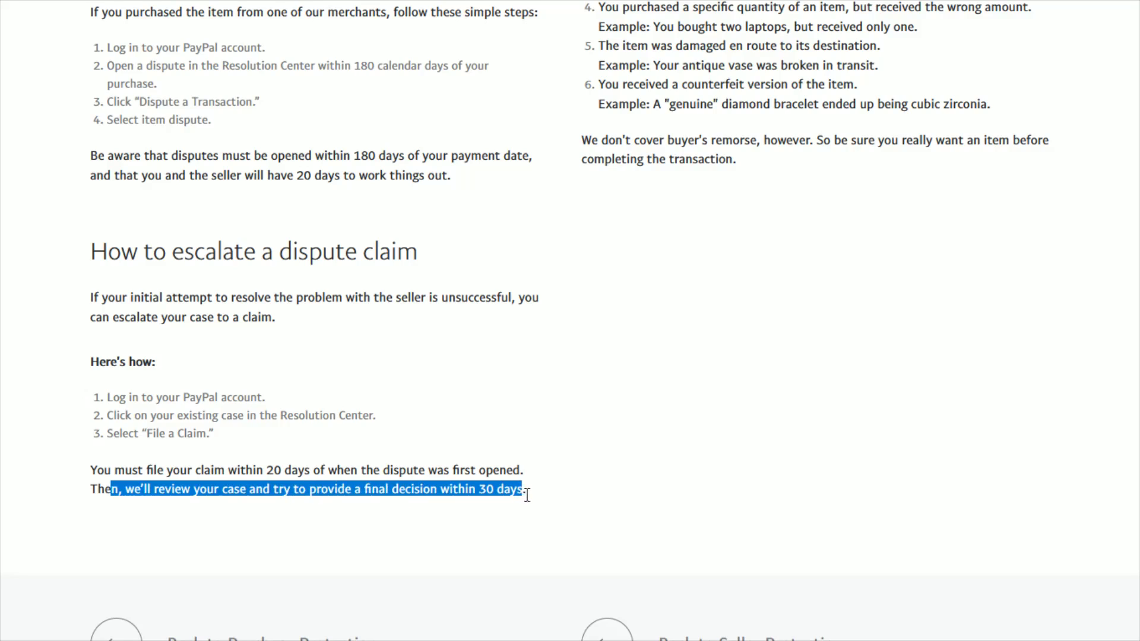
click(524, 494)
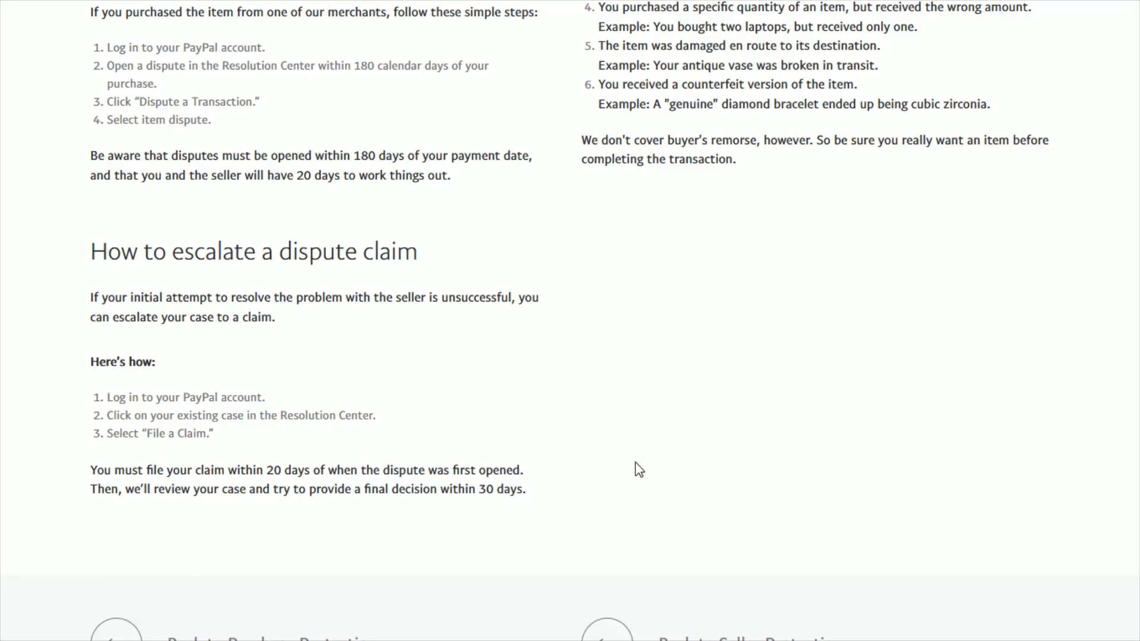
scroll(636, 463, up, 4)
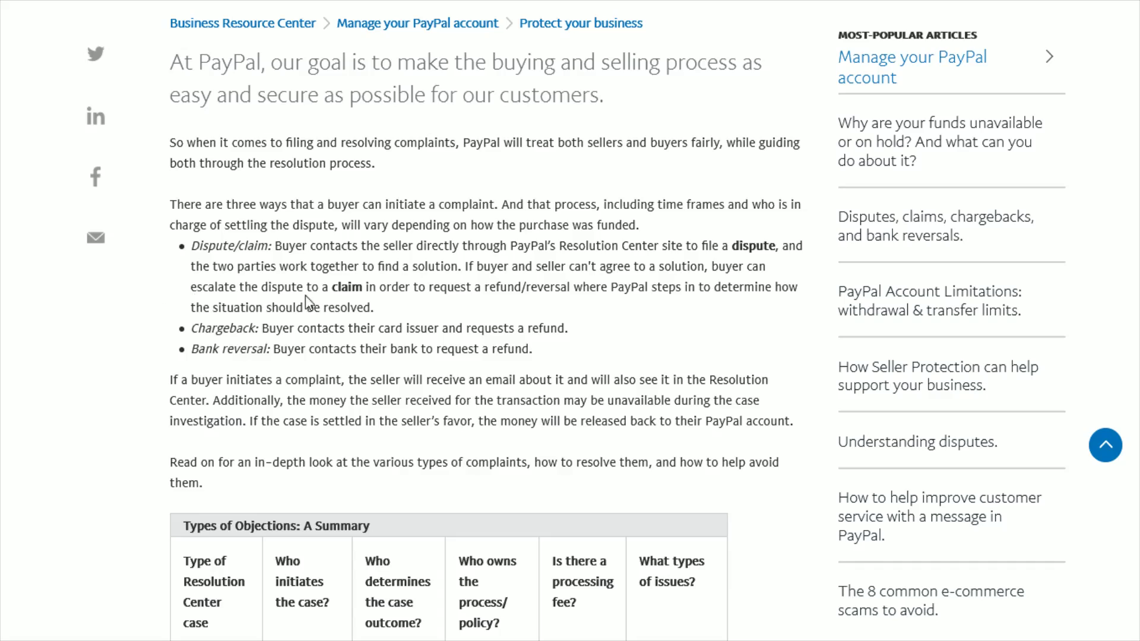
double_click(209, 328)
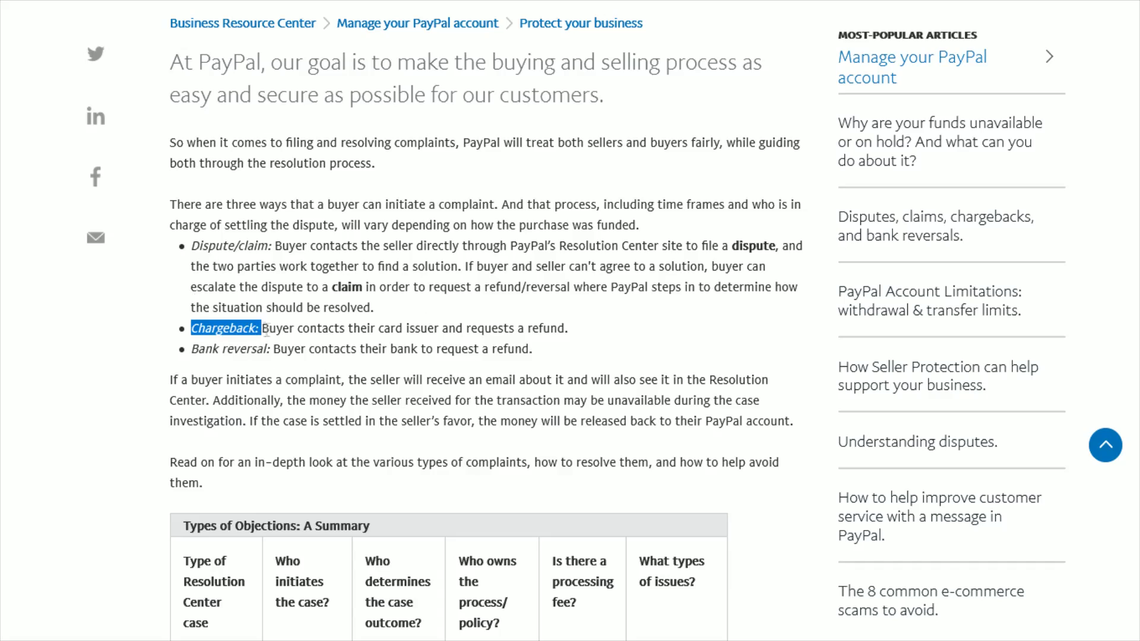
click(279, 332)
drag(262, 329, 566, 328)
drag(192, 349, 530, 350)
click(552, 355)
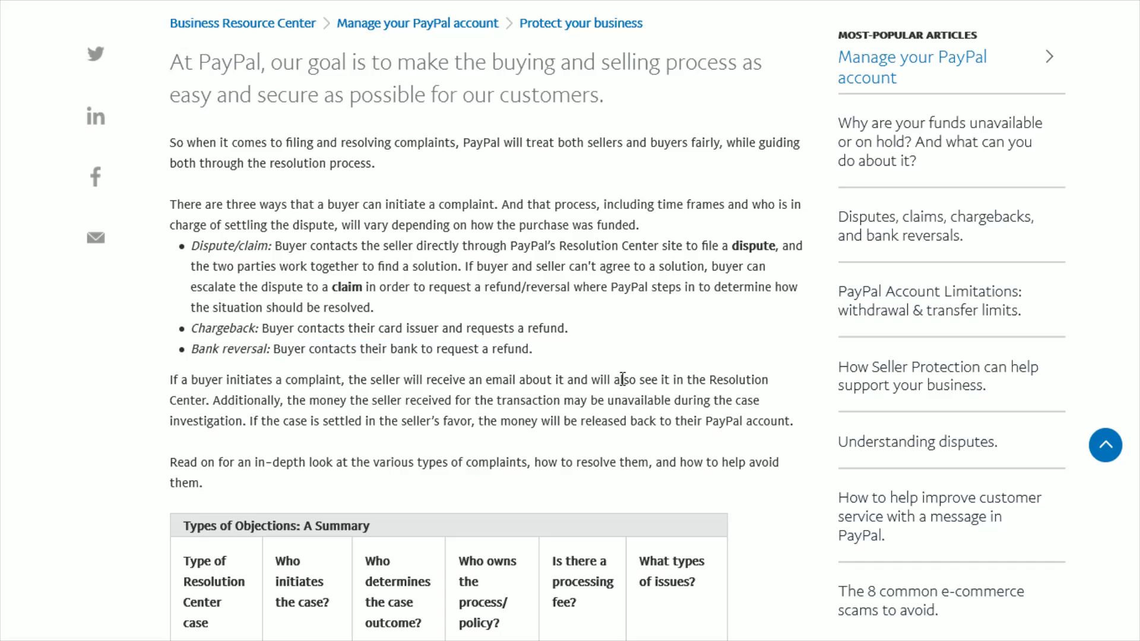